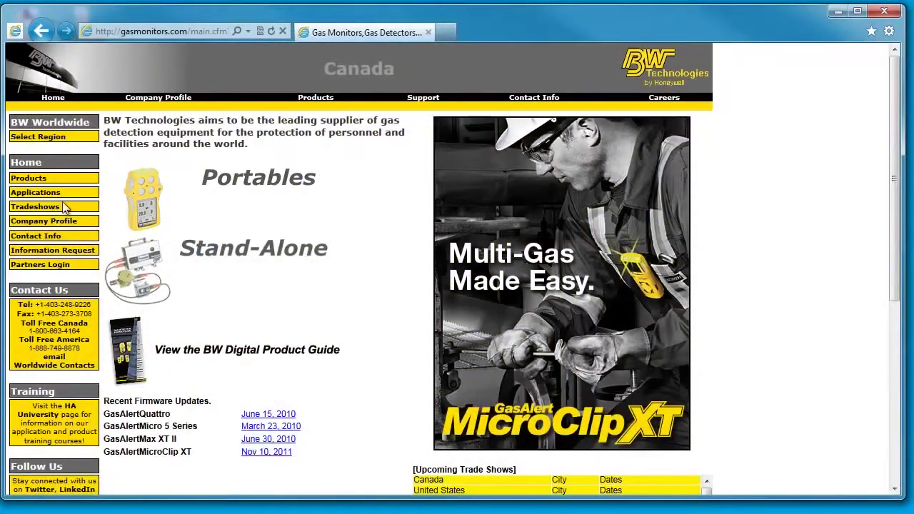
# Step: Go through Products and Software Downloads to the Fleet Manager II V2.6.0 download page
pyautogui.click(39, 182)
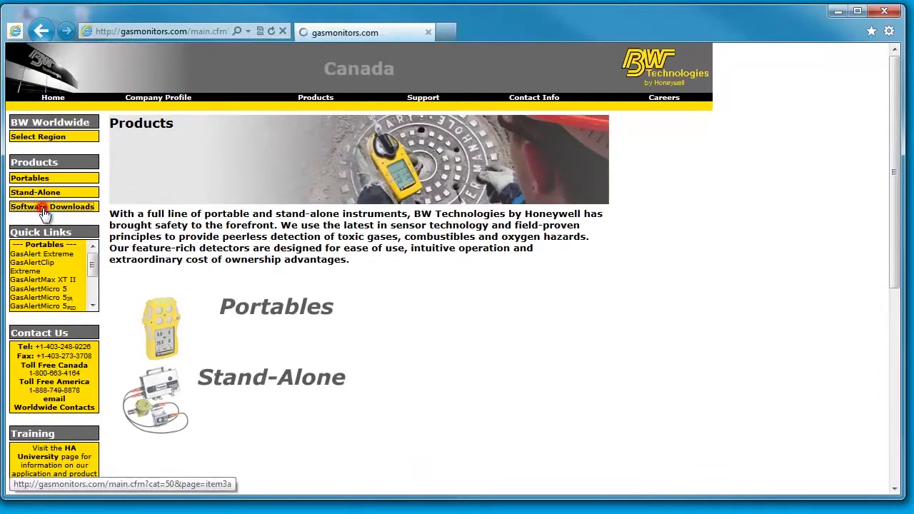
pyautogui.click(44, 206)
pyautogui.click(44, 231)
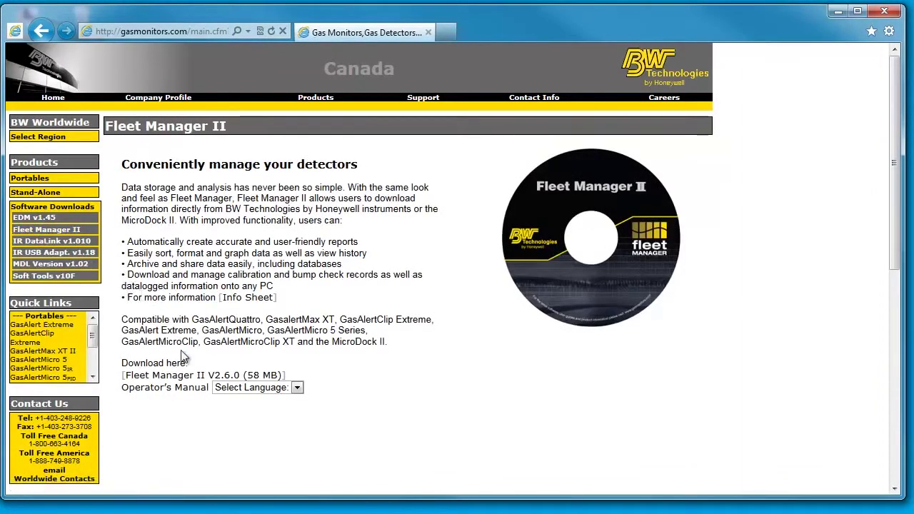
# Step: Save BWFleetManager-II_V2.6.0.zip to the desktop, then close Internet Explorer
pyautogui.rightClick(191, 377)
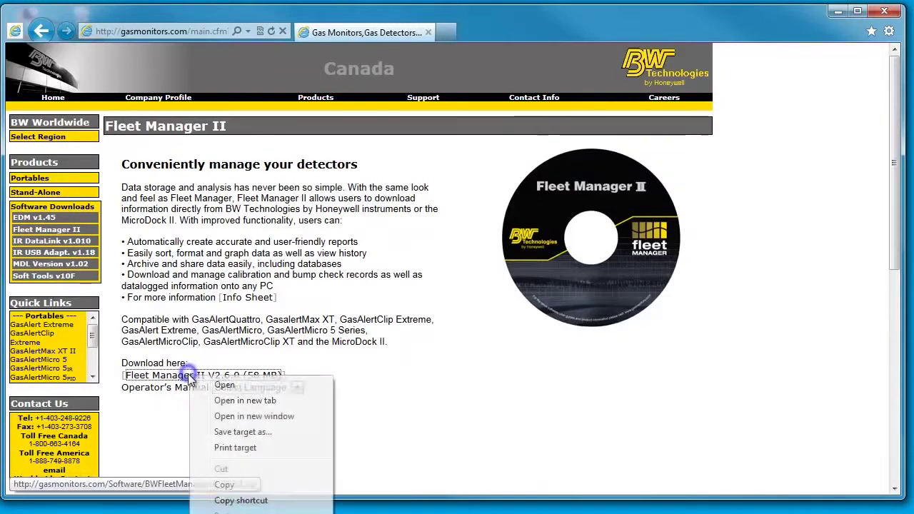
pyautogui.click(247, 435)
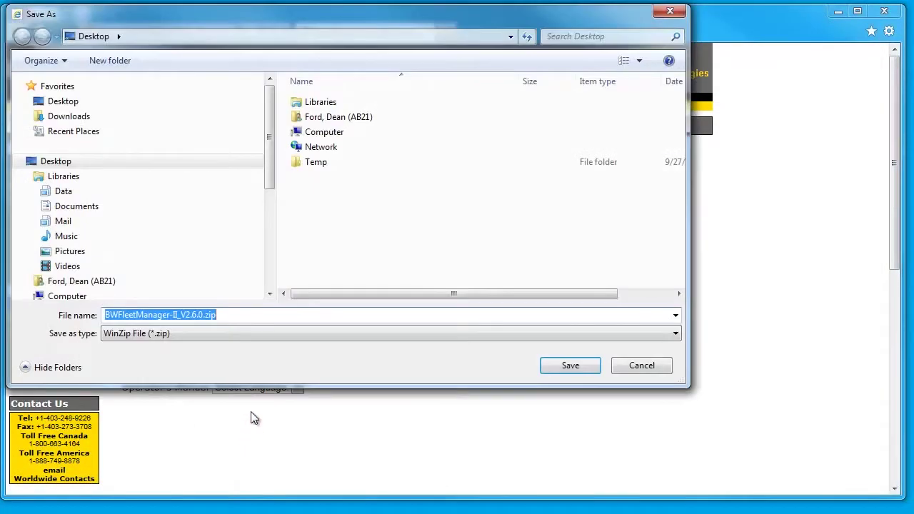
pyautogui.click(71, 102)
pyautogui.click(581, 364)
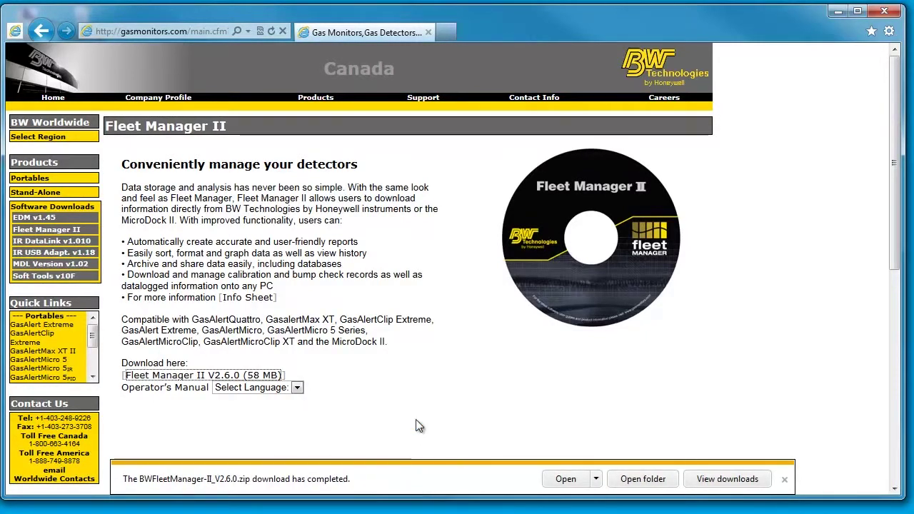
pyautogui.click(885, 11)
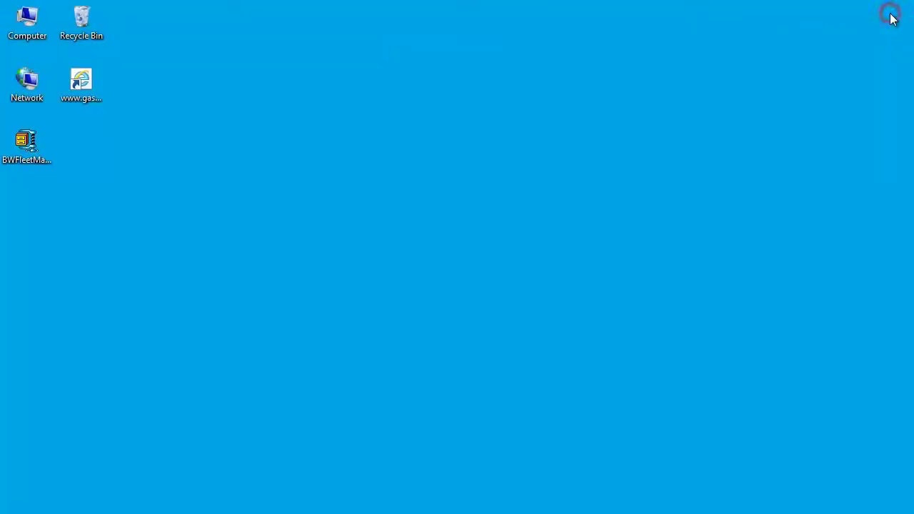
# Step: Extract BWFleetManager-II_V2.6.0.zip with WinZip onto the desktop, then close WinZip
pyautogui.click(20, 145)
pyautogui.rightClick(20, 145)
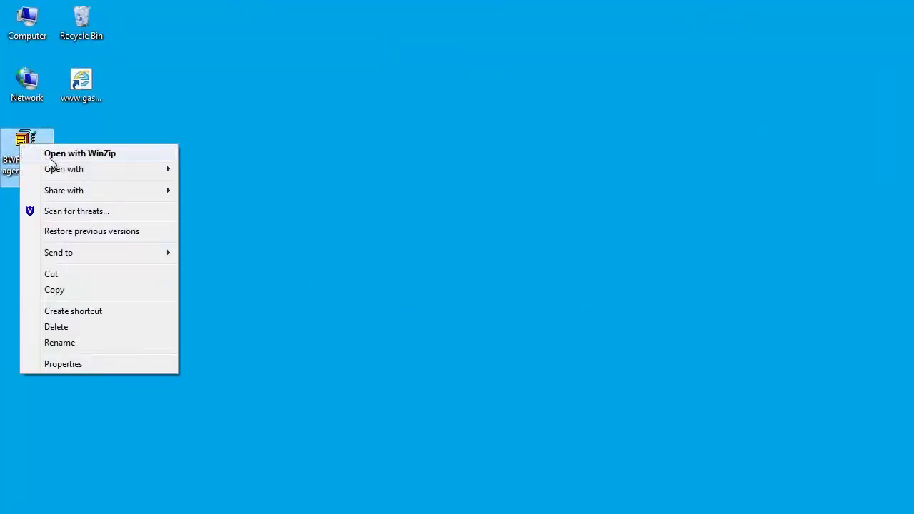
pyautogui.click(54, 154)
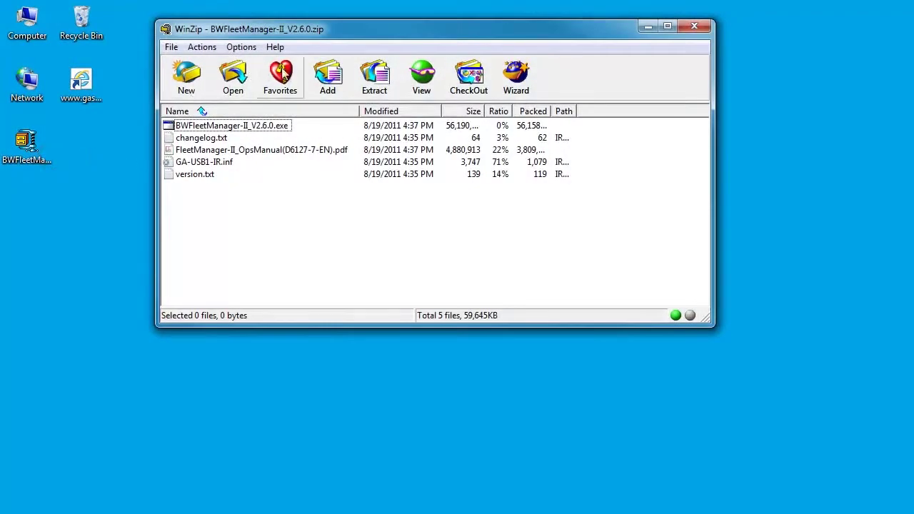
pyautogui.click(375, 78)
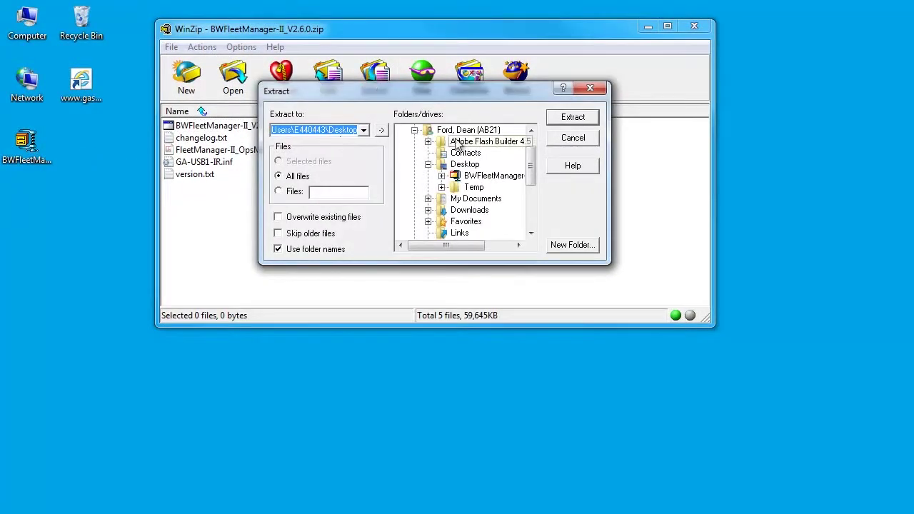
pyautogui.click(465, 164)
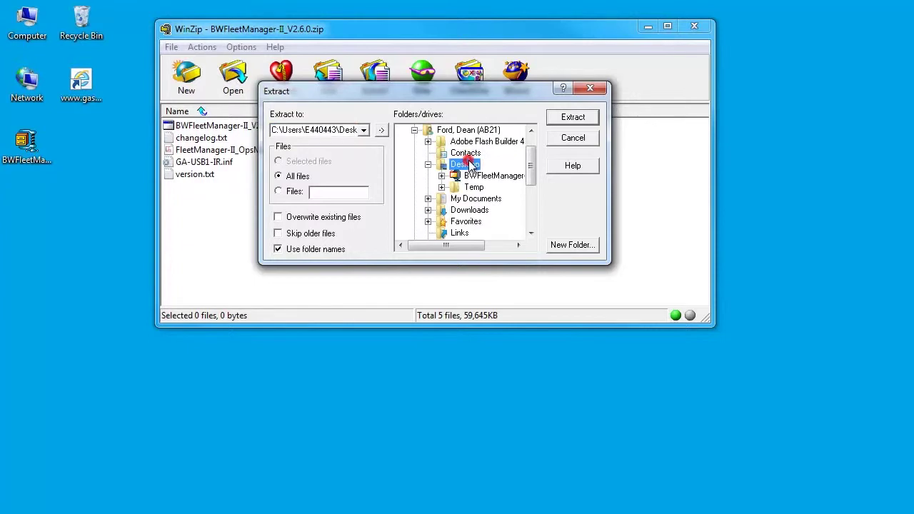
pyautogui.click(569, 118)
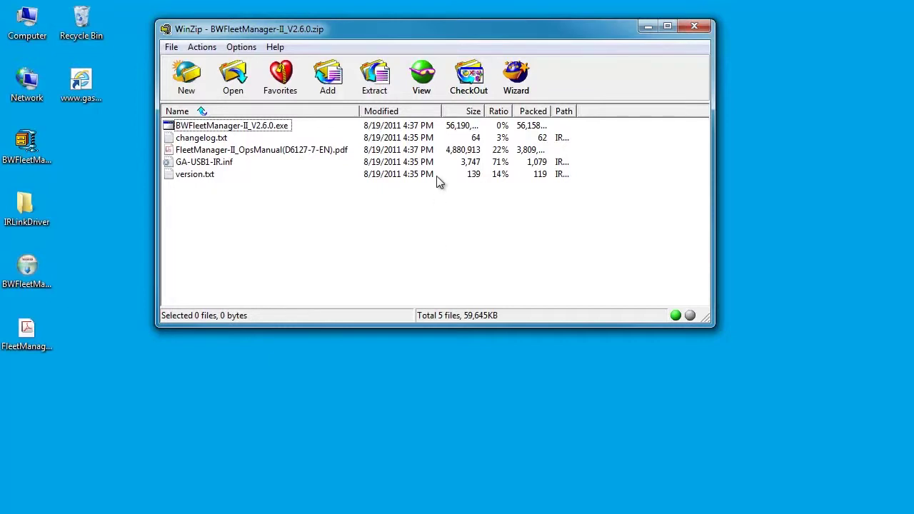
pyautogui.click(702, 27)
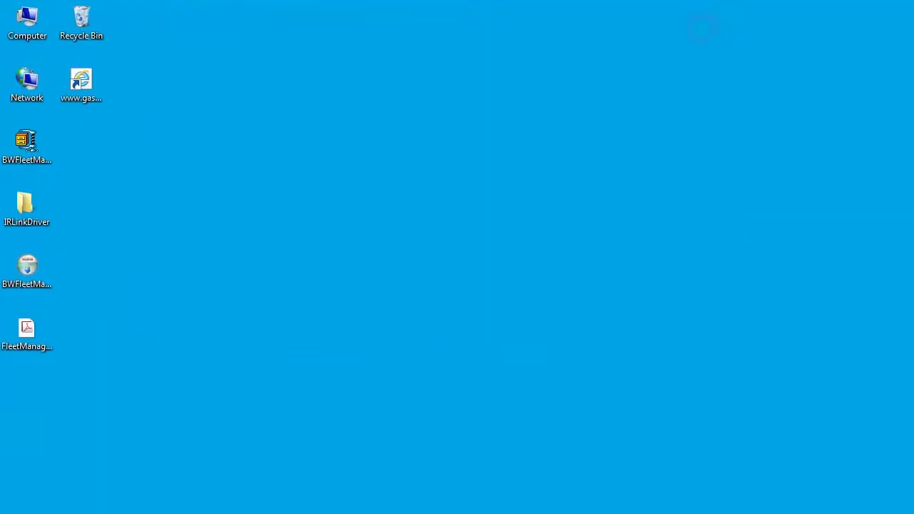
# Step: Install Fleet Manager II in English to the default location, accepting the licence
pyautogui.click(30, 267)
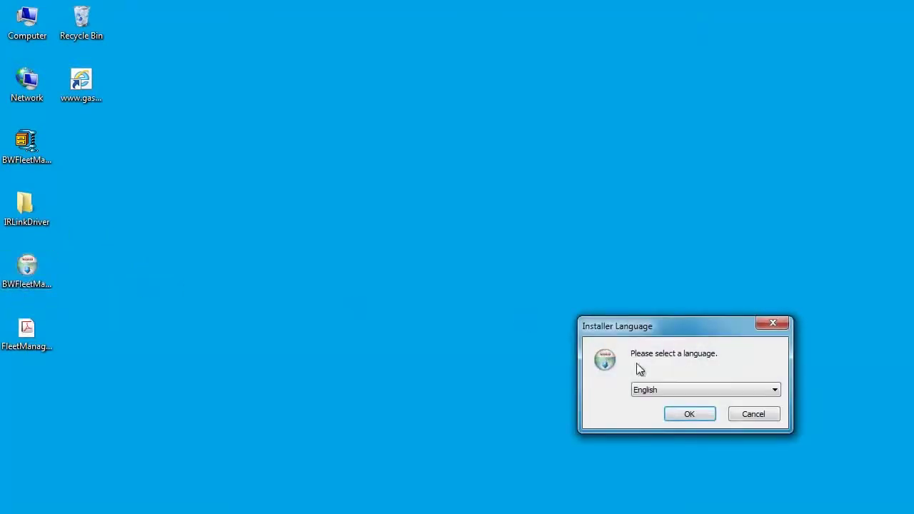
pyautogui.click(689, 415)
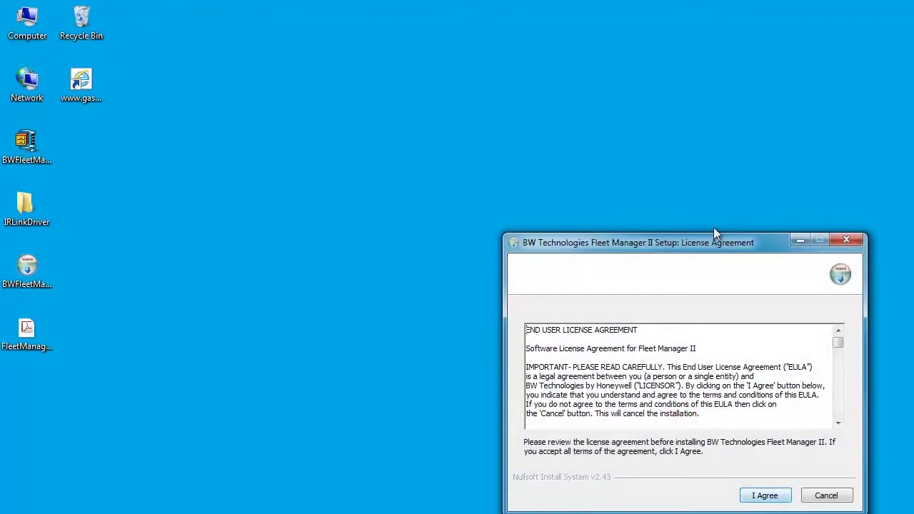
pyautogui.moveTo(712, 235); pyautogui.dragTo(486, 120)
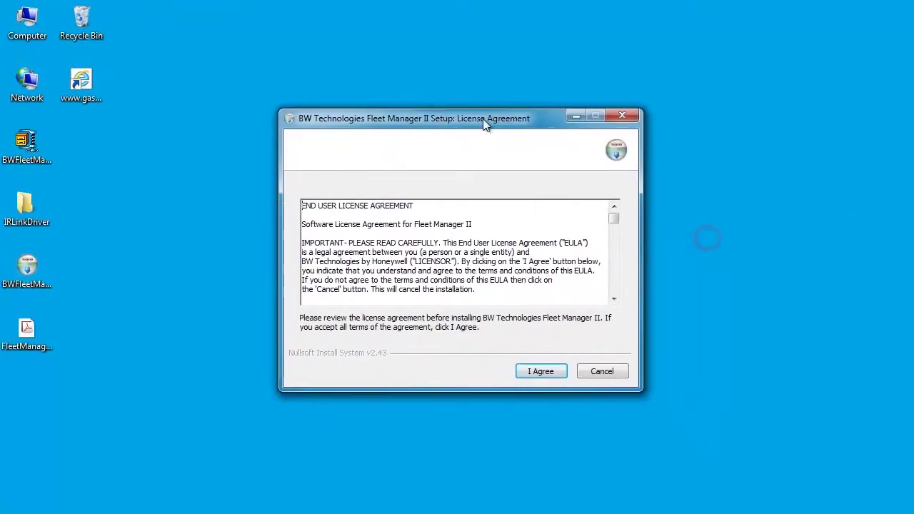
pyautogui.click(545, 367)
pyautogui.click(549, 374)
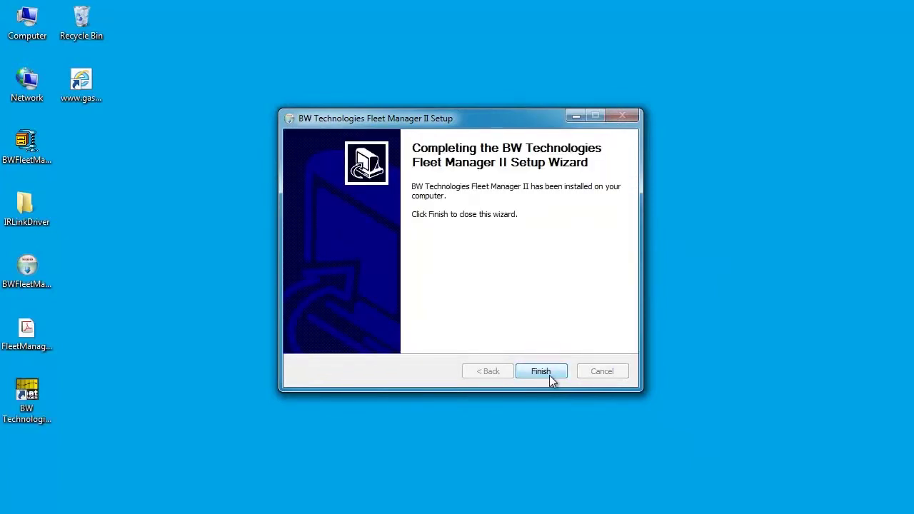
pyautogui.click(549, 375)
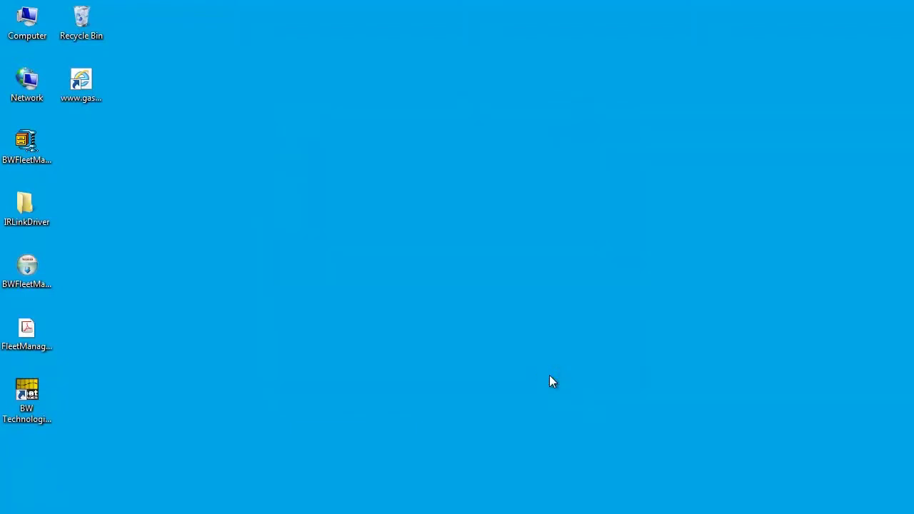
# Step: Open gasmonitors.com from the desktop shortcut and reach the Canada GasAlertMax XT II product page
pyautogui.click(201, 308)
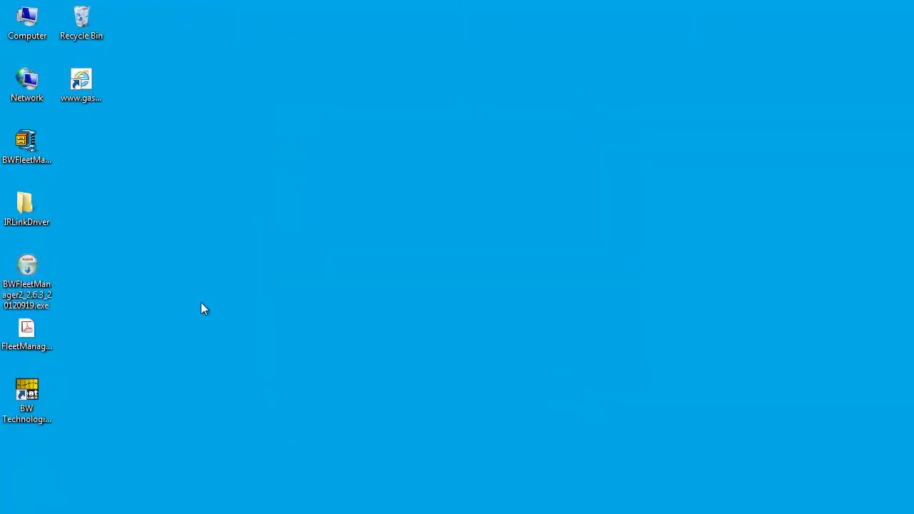
pyautogui.doubleClick(81, 81)
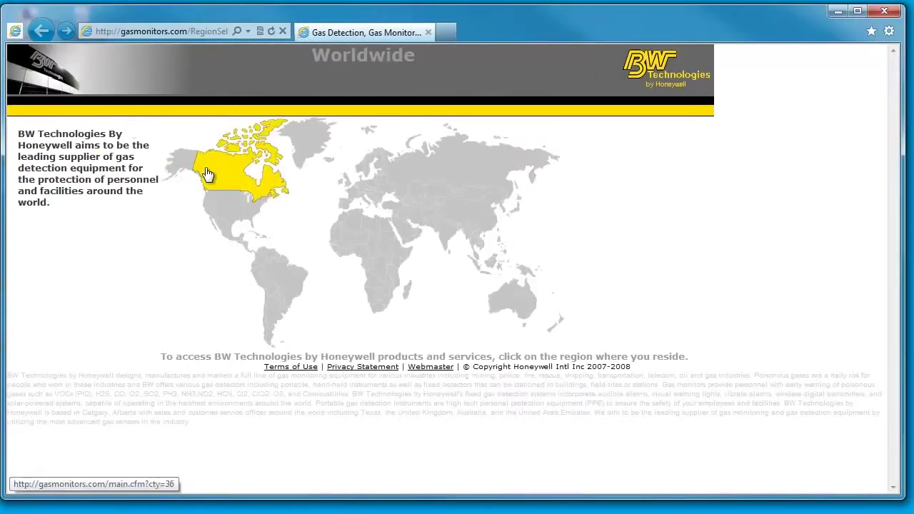
pyautogui.click(210, 172)
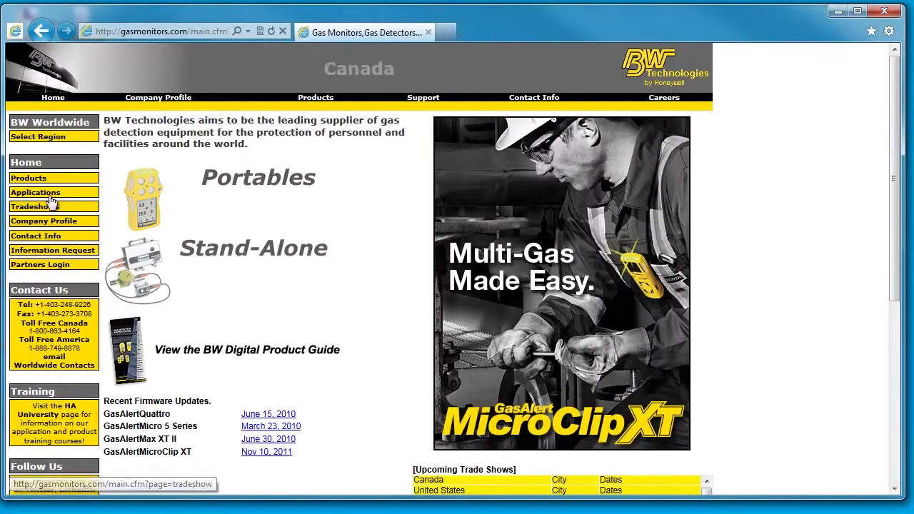
pyautogui.click(46, 178)
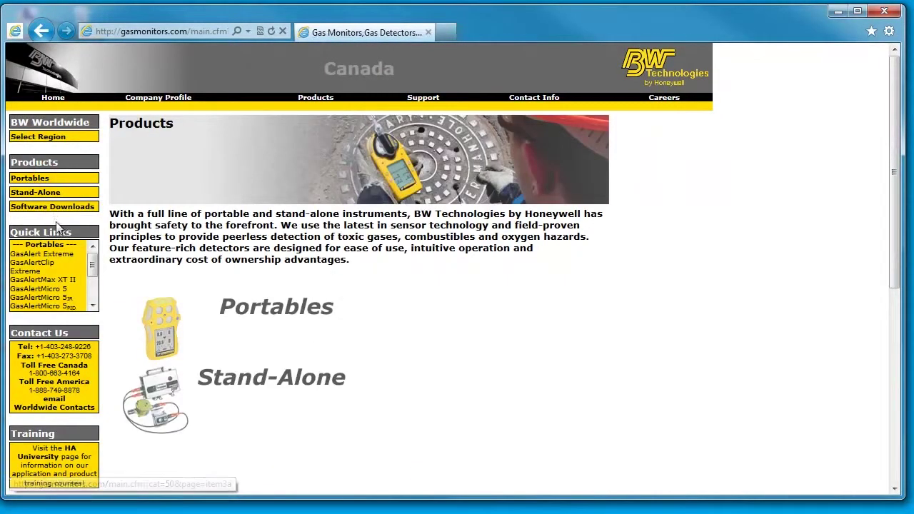
pyautogui.click(68, 280)
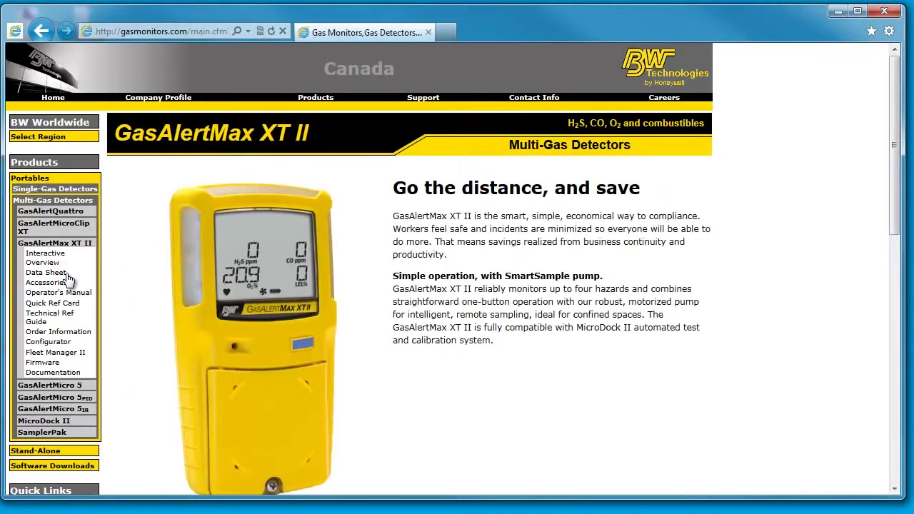
# Step: Open the firmware page, enter the requester's name, and submit the firmware request form
pyautogui.click(55, 365)
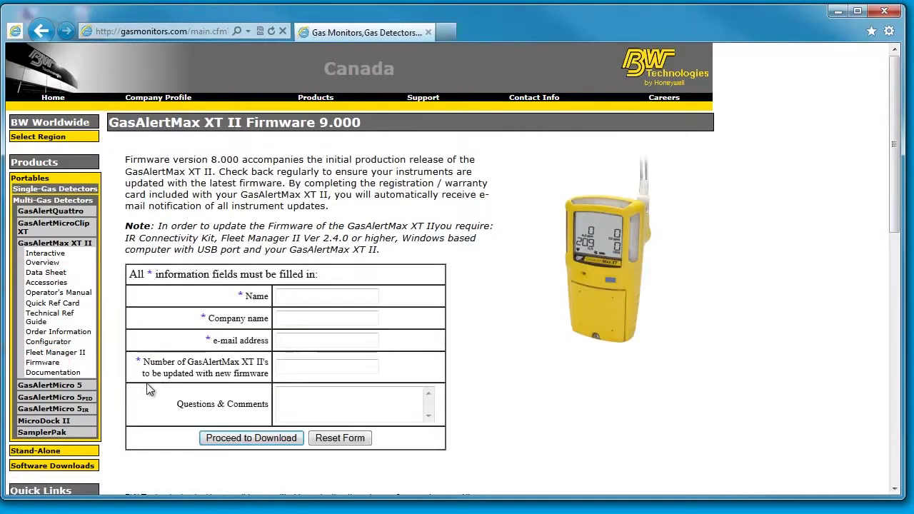
pyautogui.click(291, 298)
pyautogui.write('Jo')
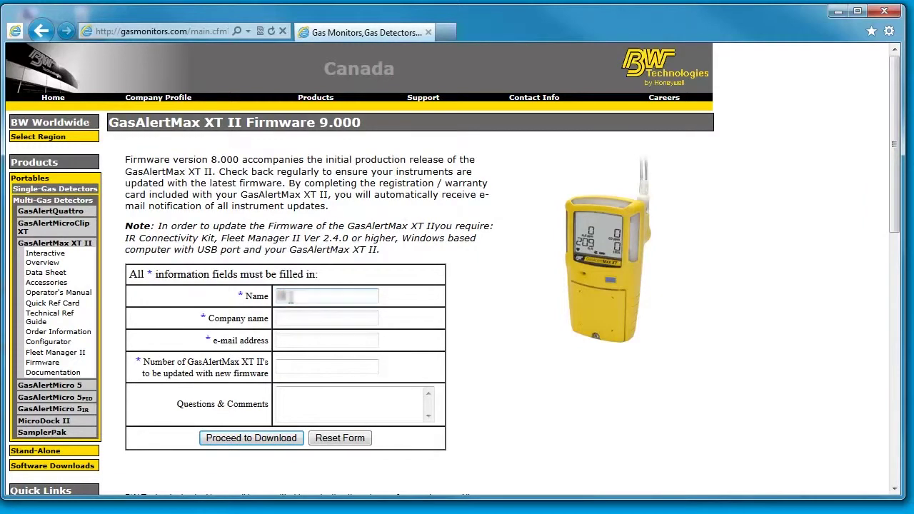
pyautogui.write('hn')
pyautogui.press('Tab')
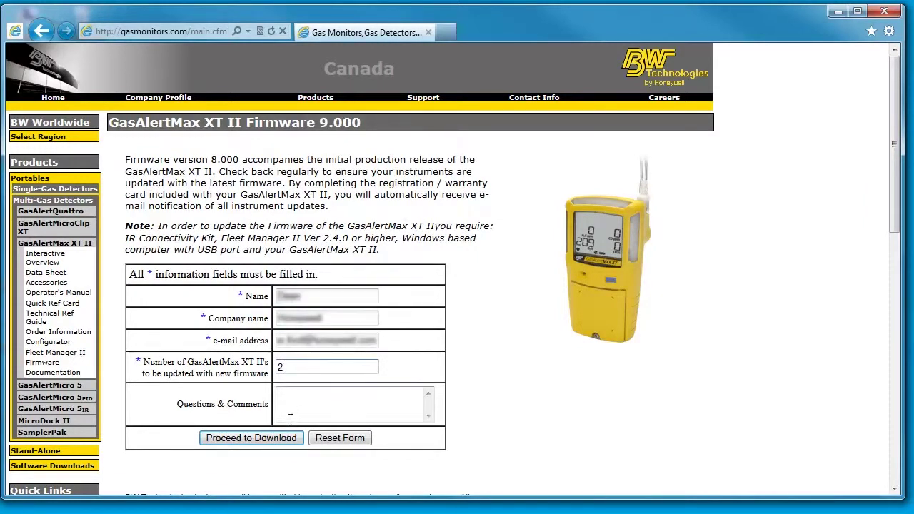
pyautogui.click(244, 438)
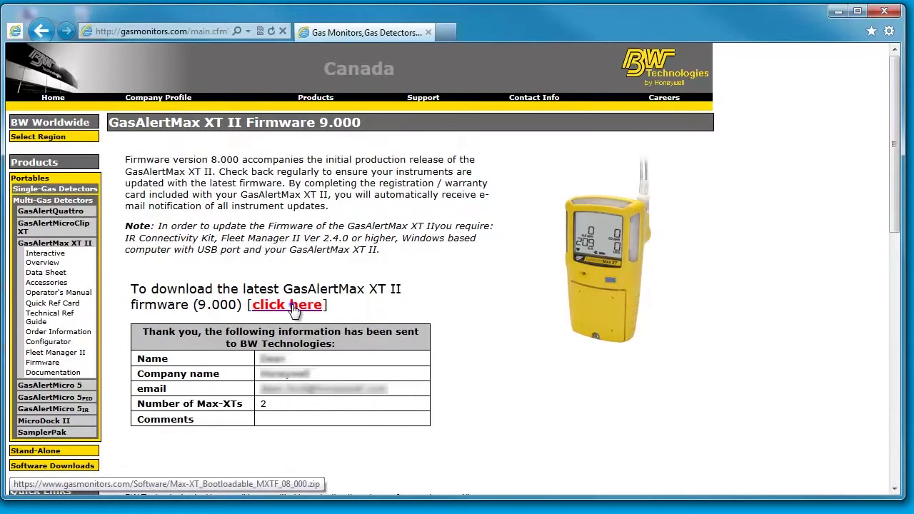
pyautogui.rightClick(293, 309)
# Step: Save Max-XT_Bootloadable_MXTF_08_000.zip to the Desktop
pyautogui.click(331, 363)
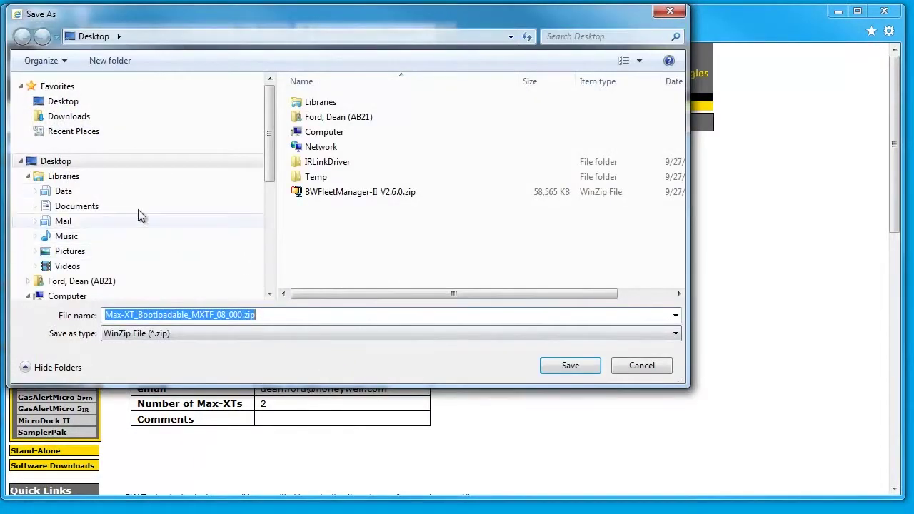
pyautogui.click(61, 161)
pyautogui.click(564, 366)
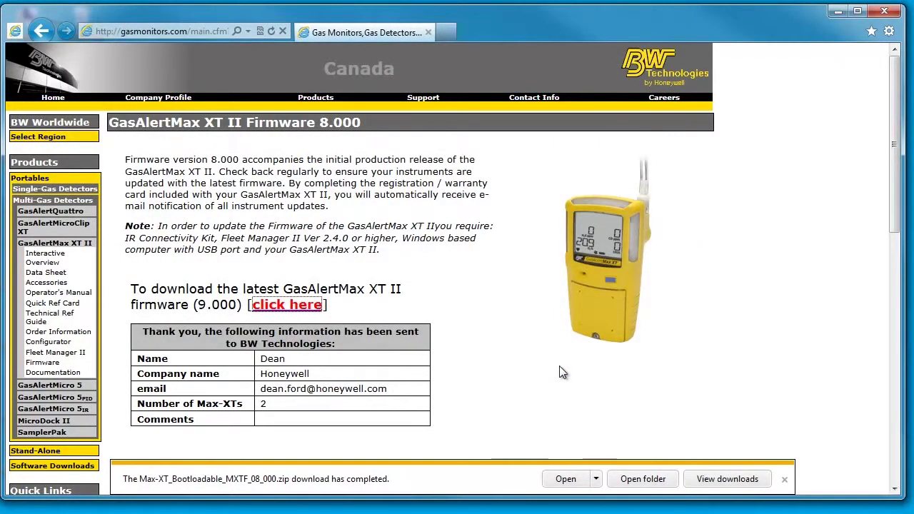
# Step: Extract the firmware .bin from the zip to the desktop with WinZip and arrange the icons
pyautogui.click(884, 11)
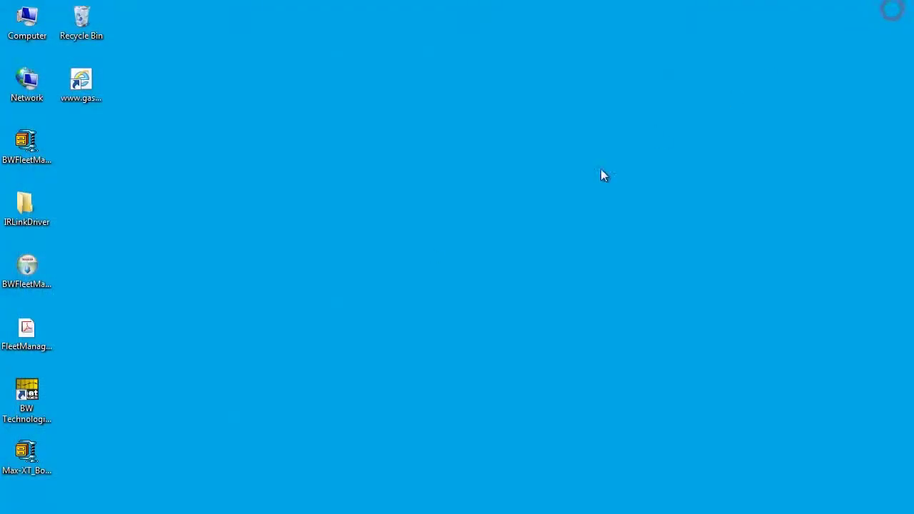
pyautogui.moveTo(28, 454); pyautogui.dragTo(85, 137)
pyautogui.rightClick(86, 138)
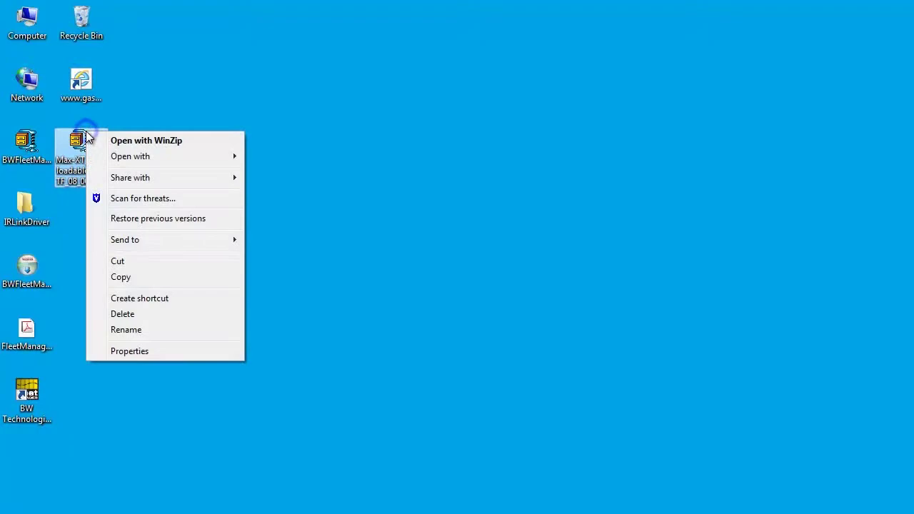
pyautogui.click(132, 140)
pyautogui.click(375, 80)
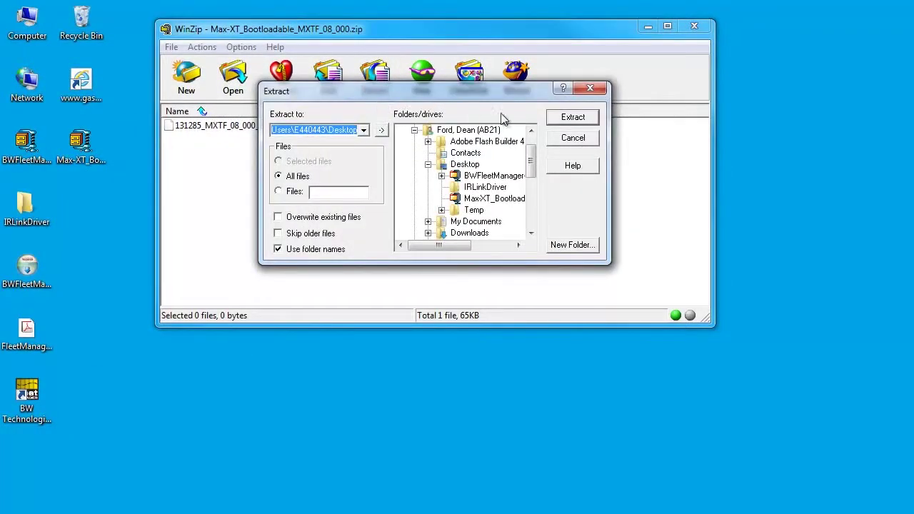
pyautogui.click(464, 164)
pyautogui.click(571, 118)
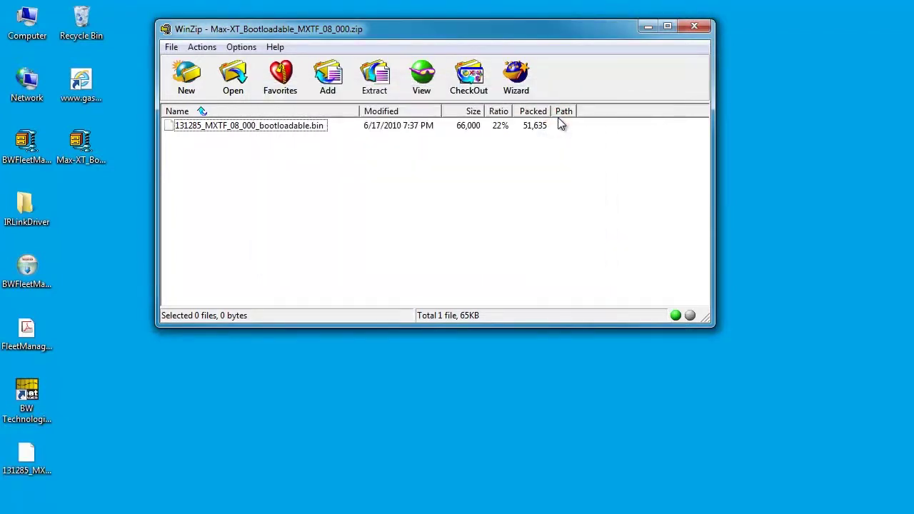
pyautogui.click(691, 28)
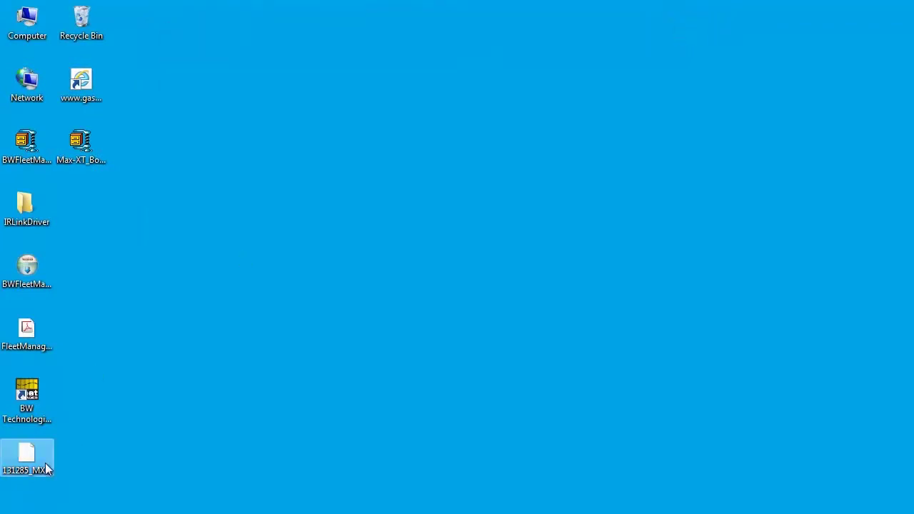
pyautogui.moveTo(28, 458); pyautogui.dragTo(86, 205)
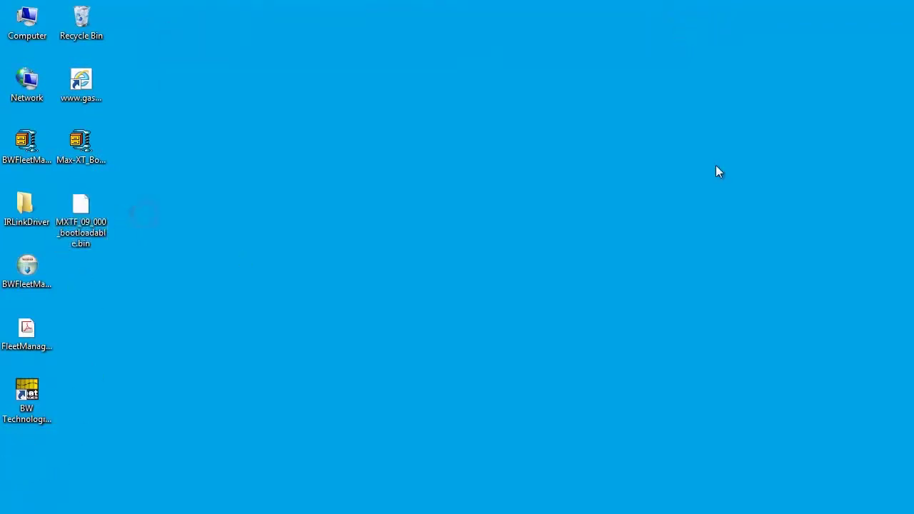
pyautogui.click(37, 395)
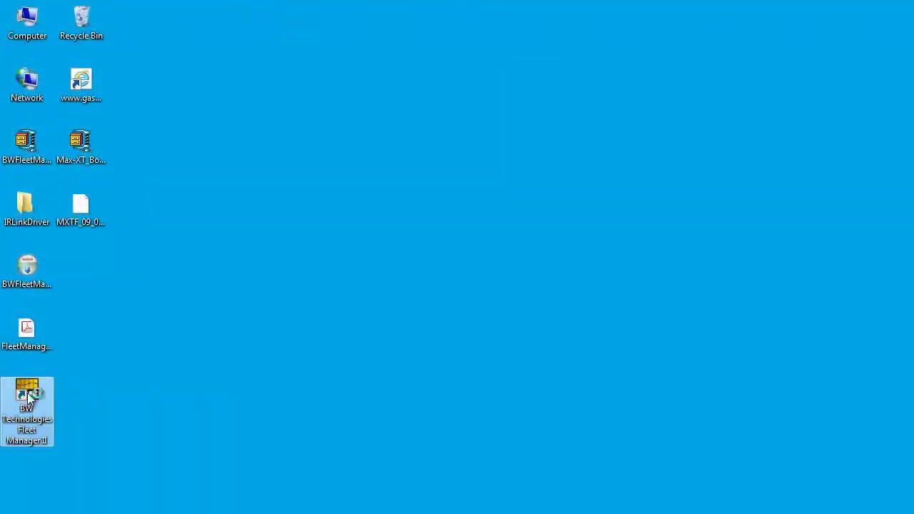
# Step: Launch Fleet Manager II from its BW Technologies desktop shortcut
pyautogui.doubleClick(29, 398)
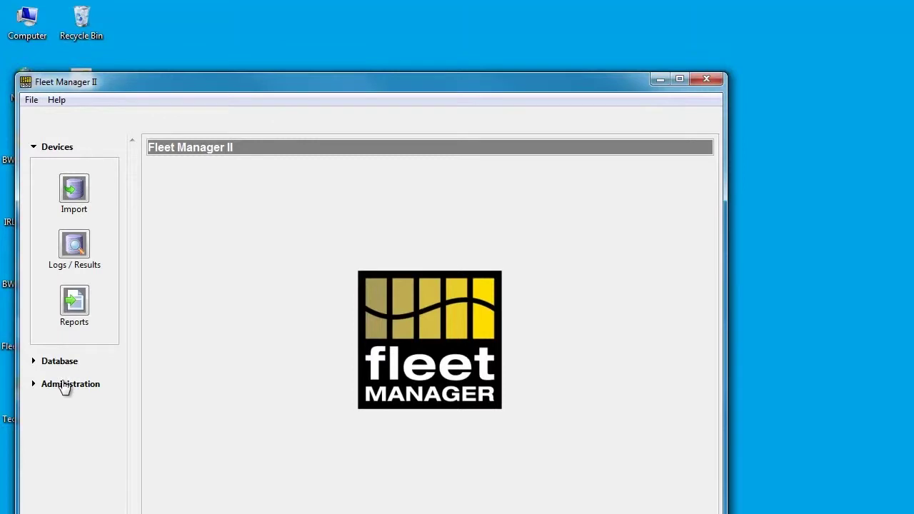
# Step: Log in as administrator and begin configuring a device via IR Link
pyautogui.click(62, 382)
pyautogui.click(68, 258)
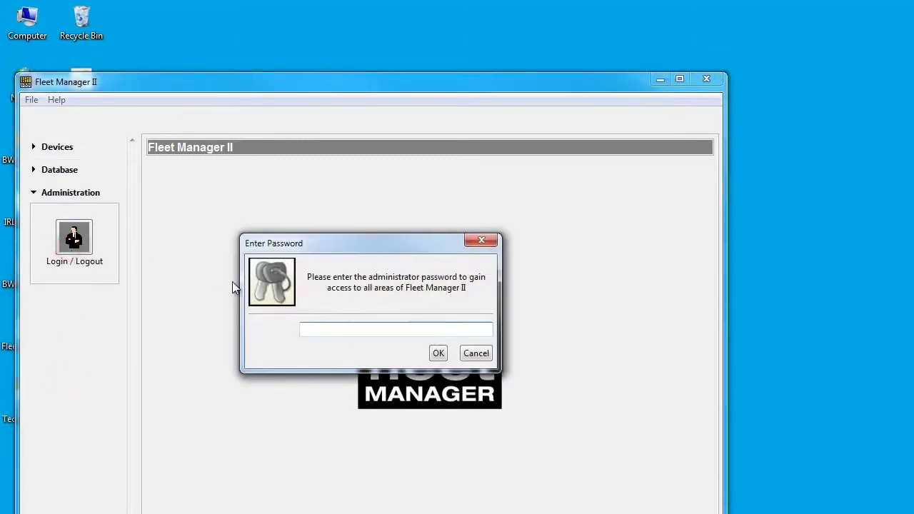
pyautogui.write('*****')
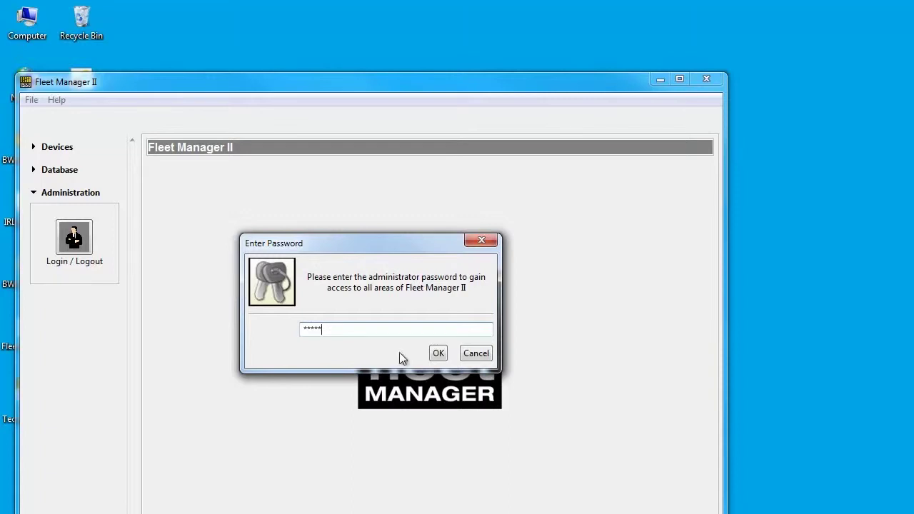
pyautogui.click(439, 354)
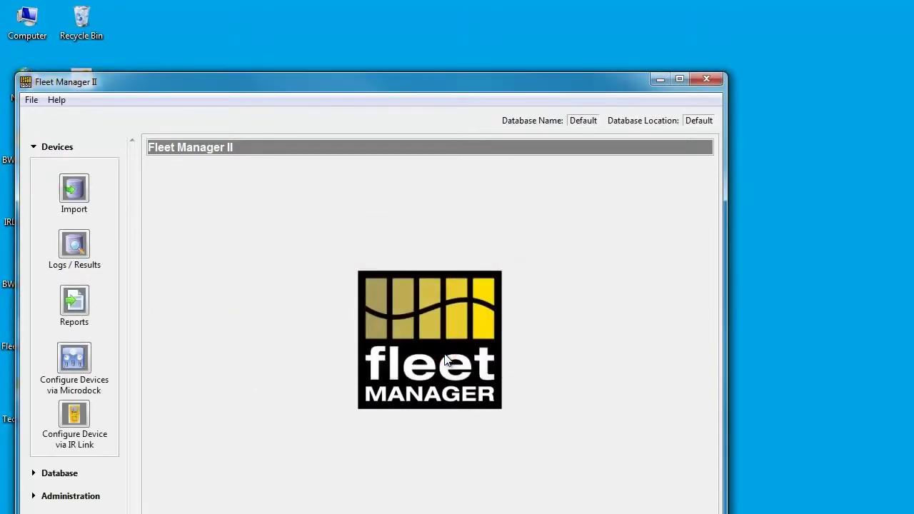
pyautogui.click(96, 420)
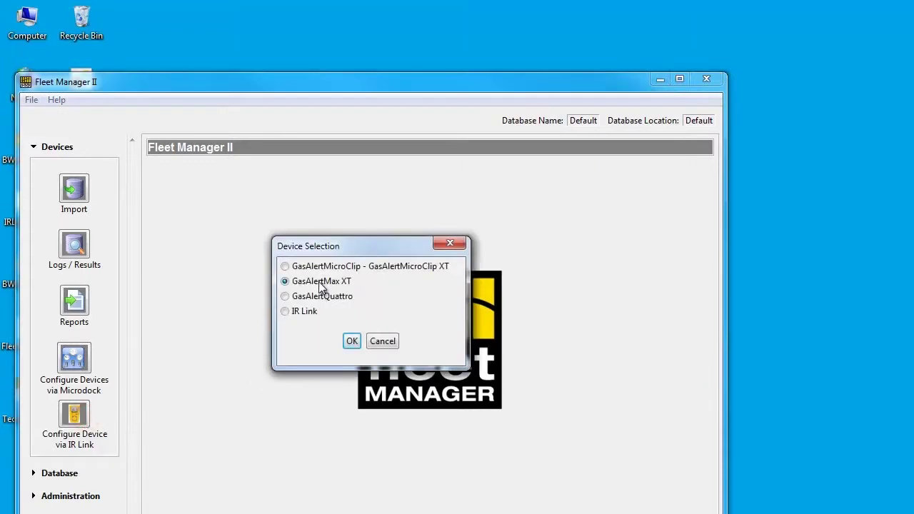
# Step: Read the GasAlertMax XT settings from the detector, showing firmware 08_000 and hardware version 5
pyautogui.click(292, 283)
pyautogui.click(351, 340)
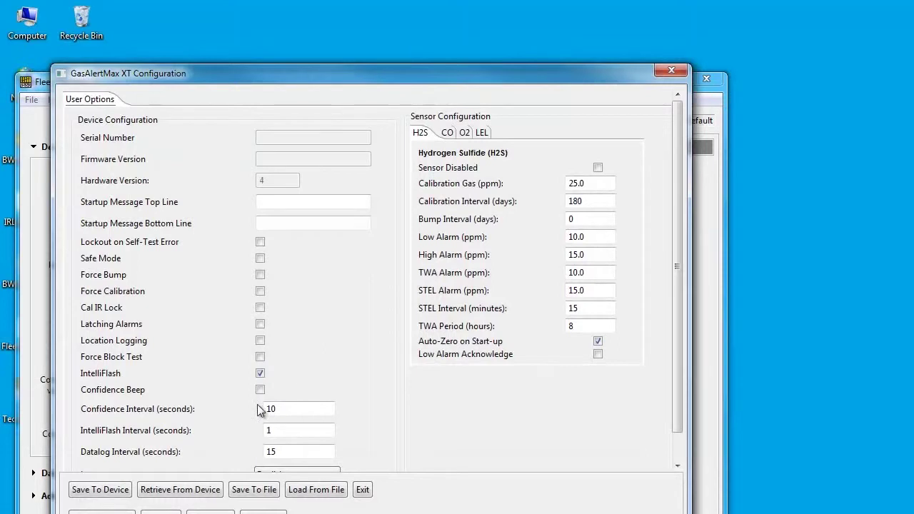
pyautogui.click(201, 490)
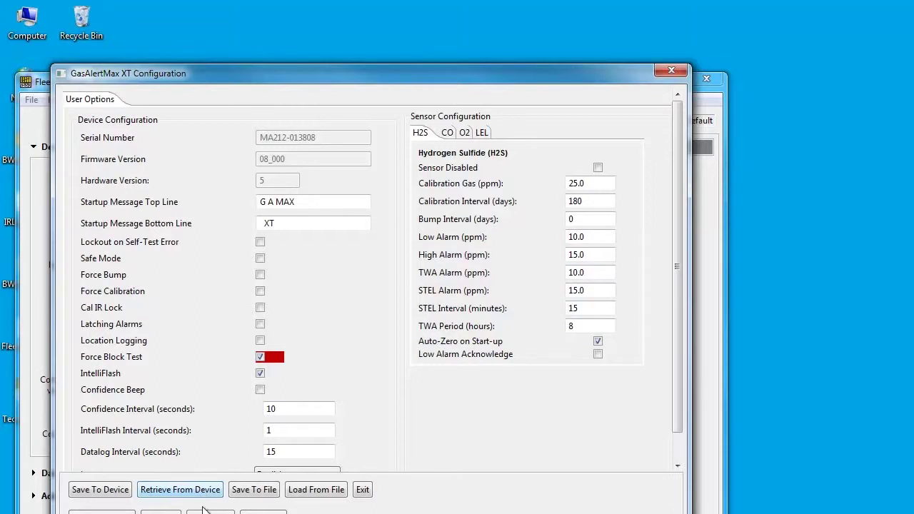
pyautogui.moveTo(201, 78); pyautogui.dragTo(221, 26)
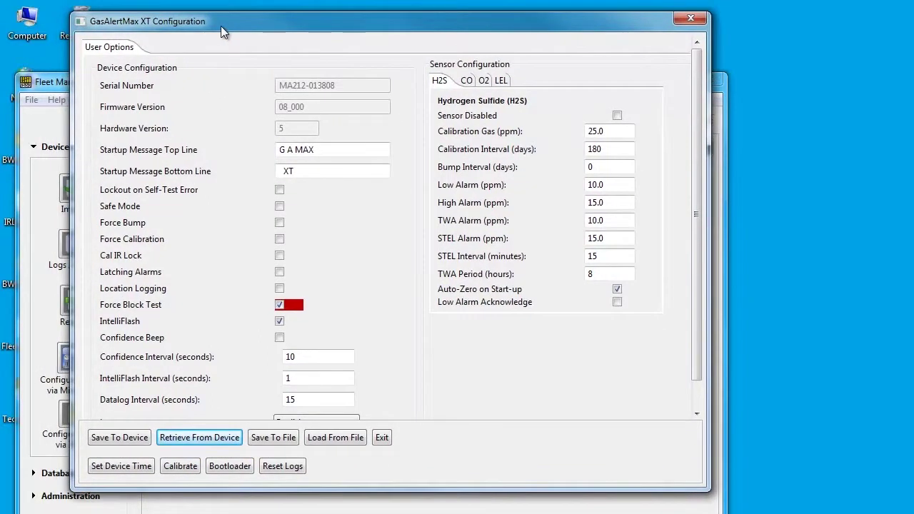
# Step: Upload MXTF_09_000_bootloadable.bin to the GasAlertMax XT through the Bootloader and acknowledge the success message
pyautogui.click(232, 467)
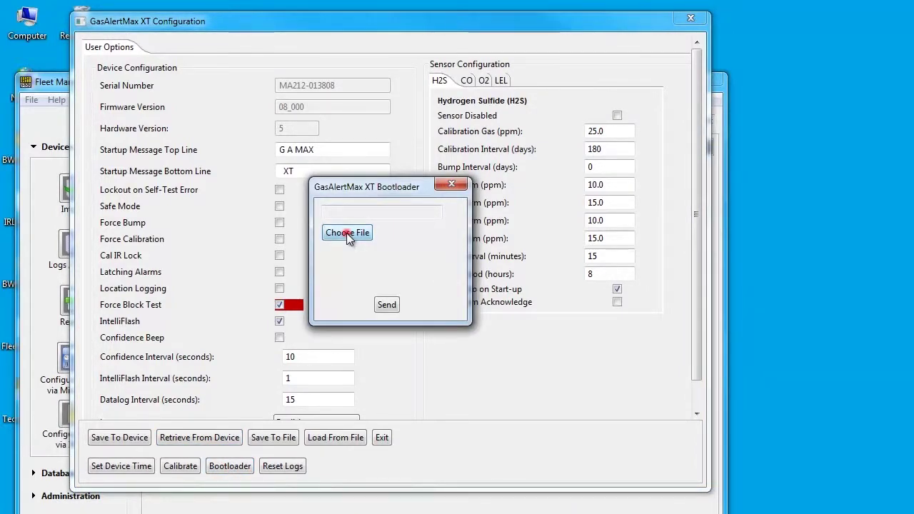
pyautogui.click(346, 232)
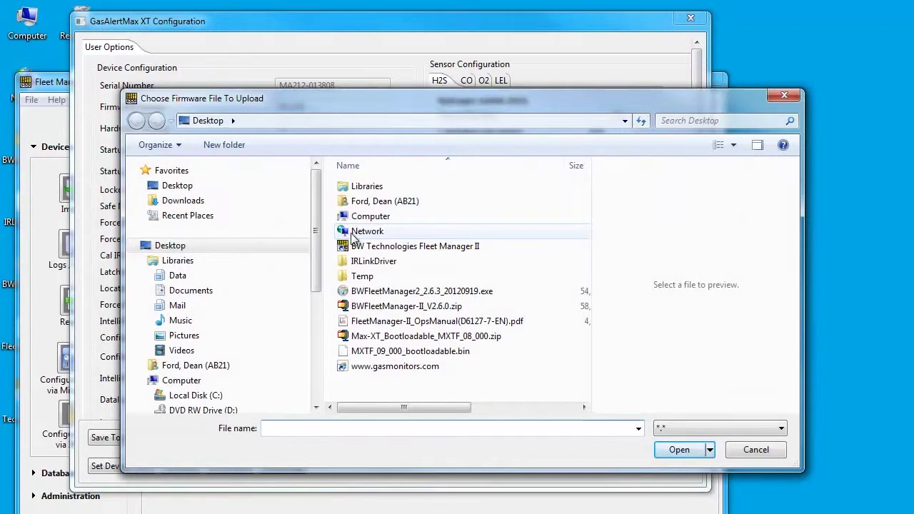
pyautogui.moveTo(366, 104); pyautogui.dragTo(308, 44)
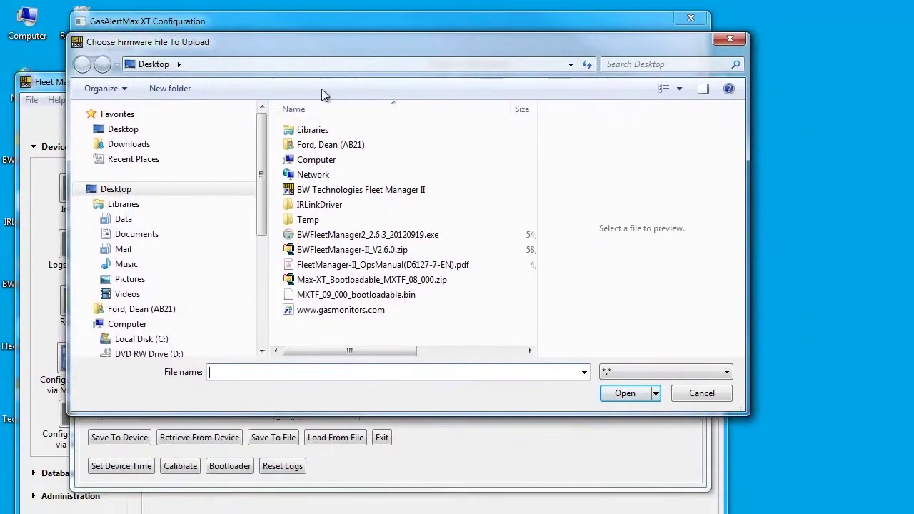
pyautogui.click(325, 295)
pyautogui.click(618, 393)
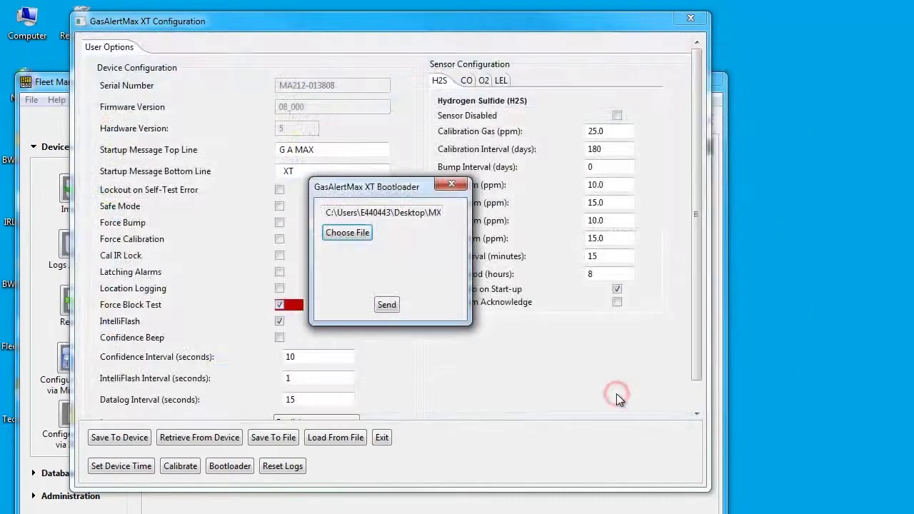
pyautogui.click(396, 306)
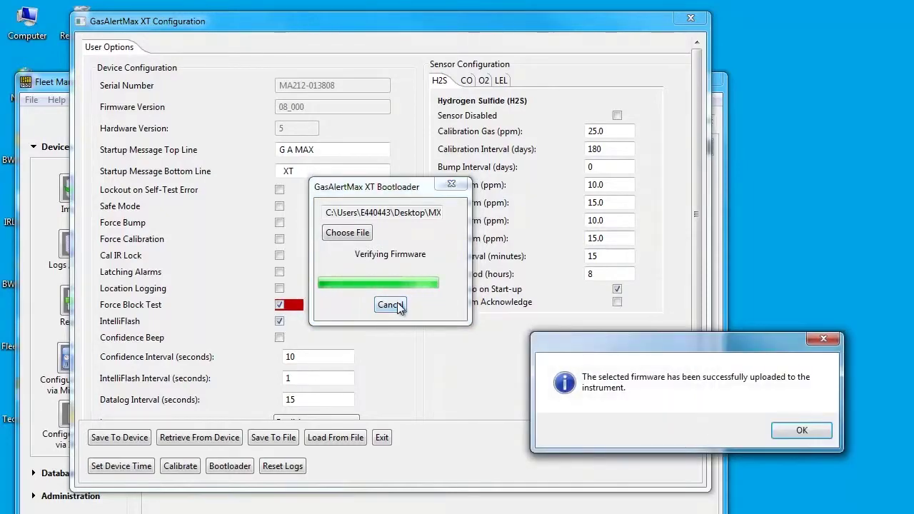
pyautogui.click(802, 429)
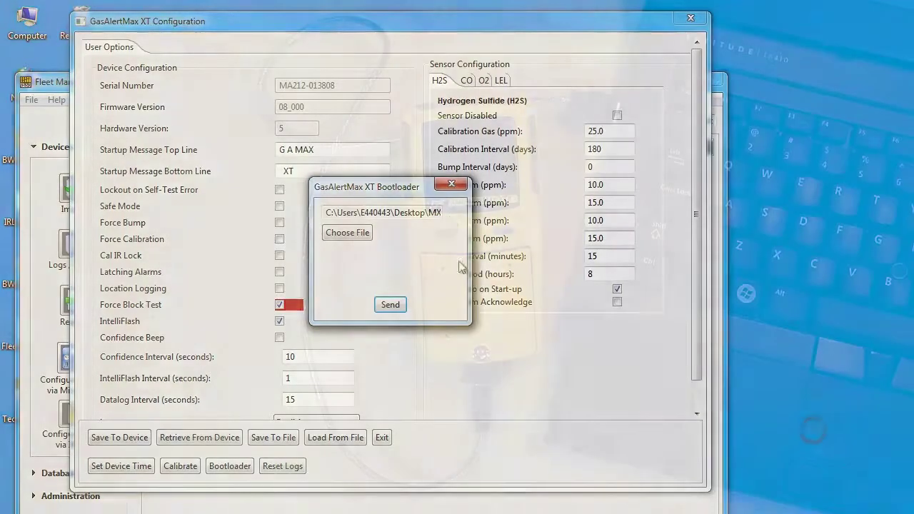